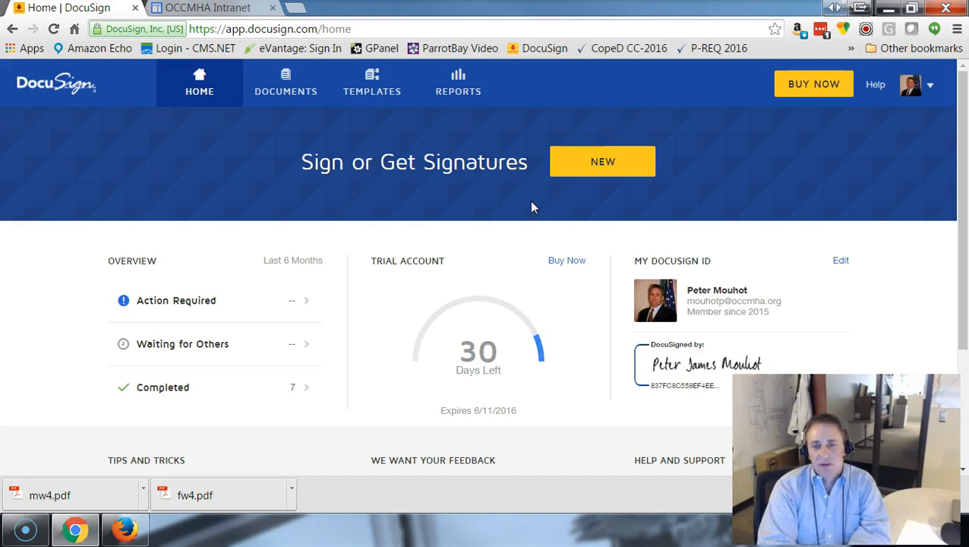
Start a new DocuSign envelope by choosing Send a Document from the NEW menu
left_click(516, 202)
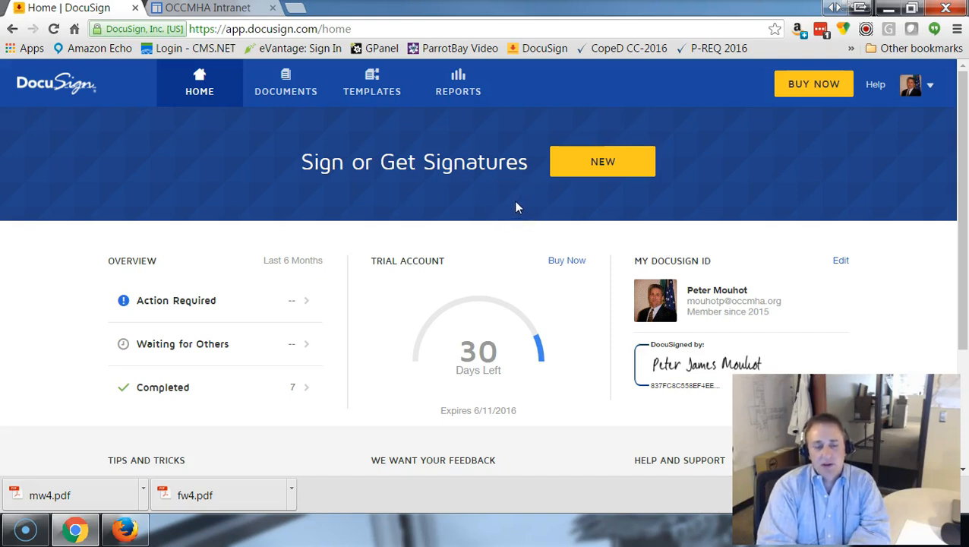
left_click(503, 188)
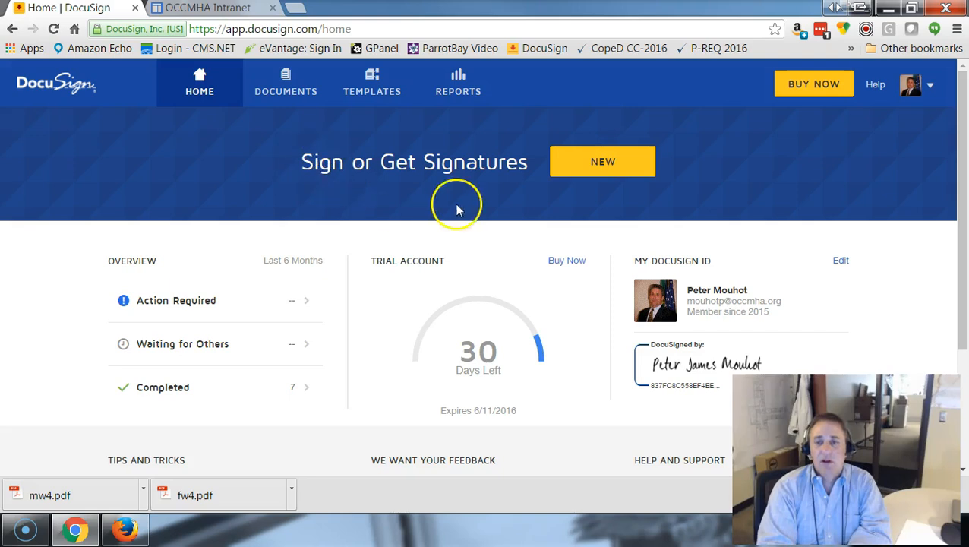
left_click(603, 163)
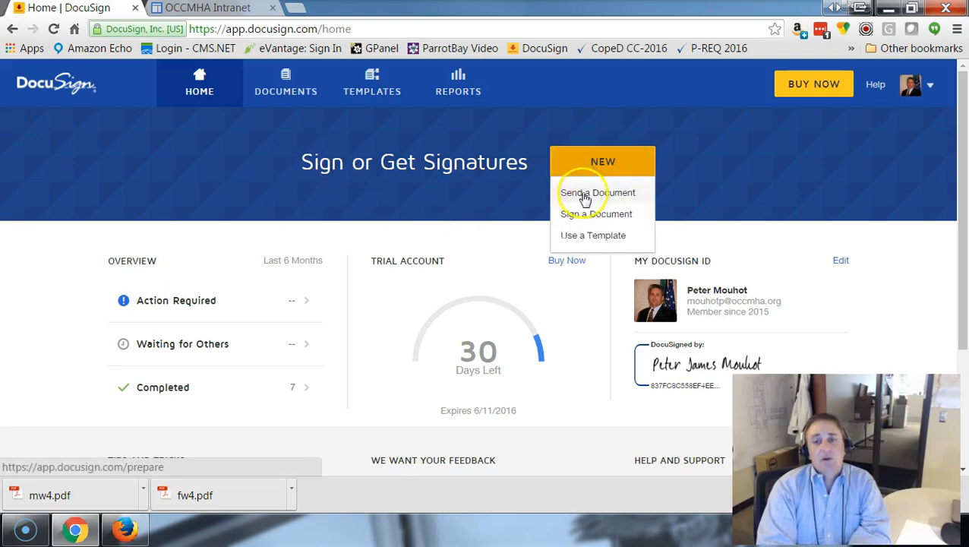
left_click(579, 196)
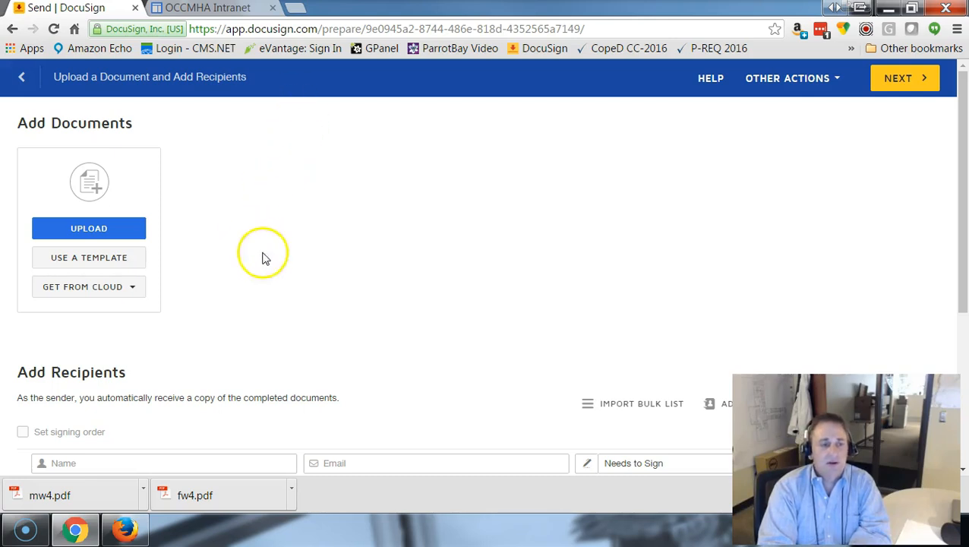
Add the Federal W2 and State of Michigan W2 templates to the envelope
left_click(114, 262)
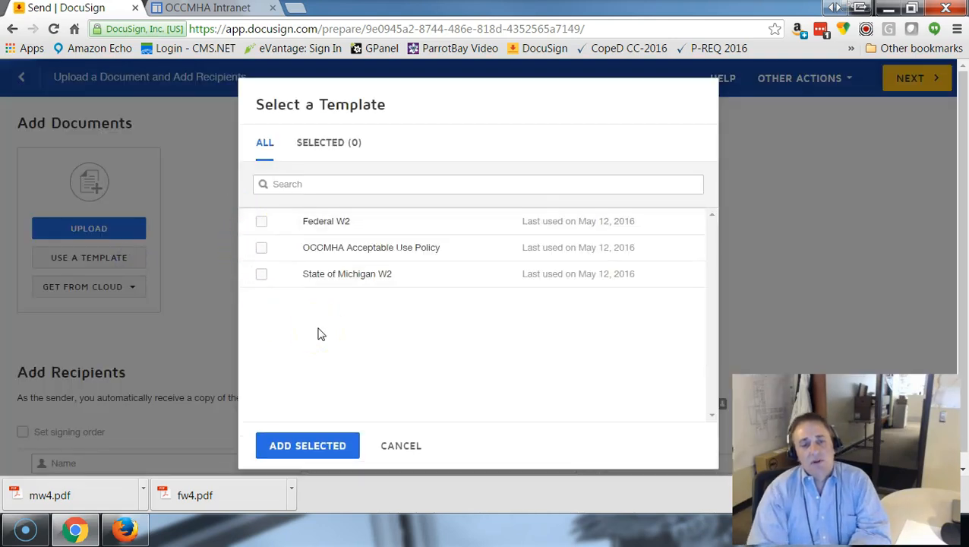
left_click(259, 222)
left_click(261, 281)
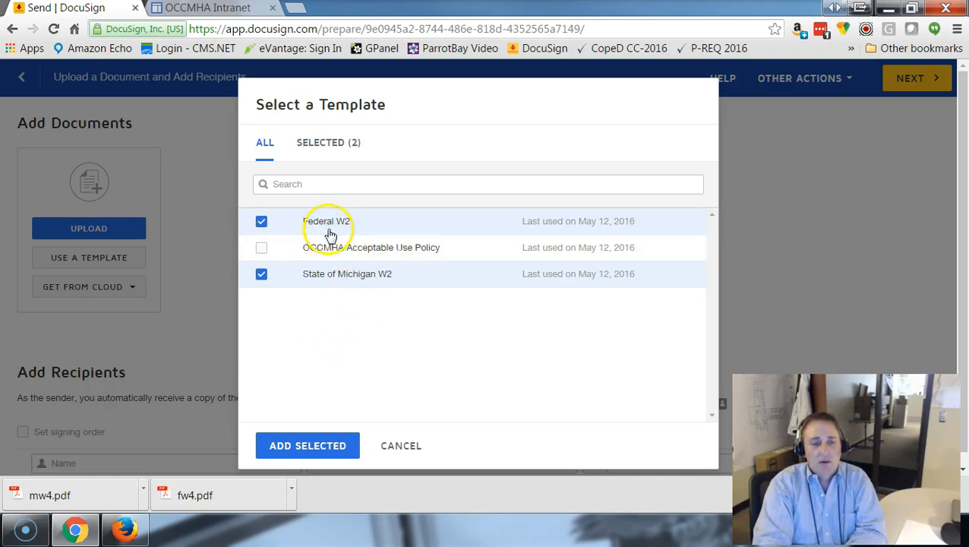
left_click(308, 445)
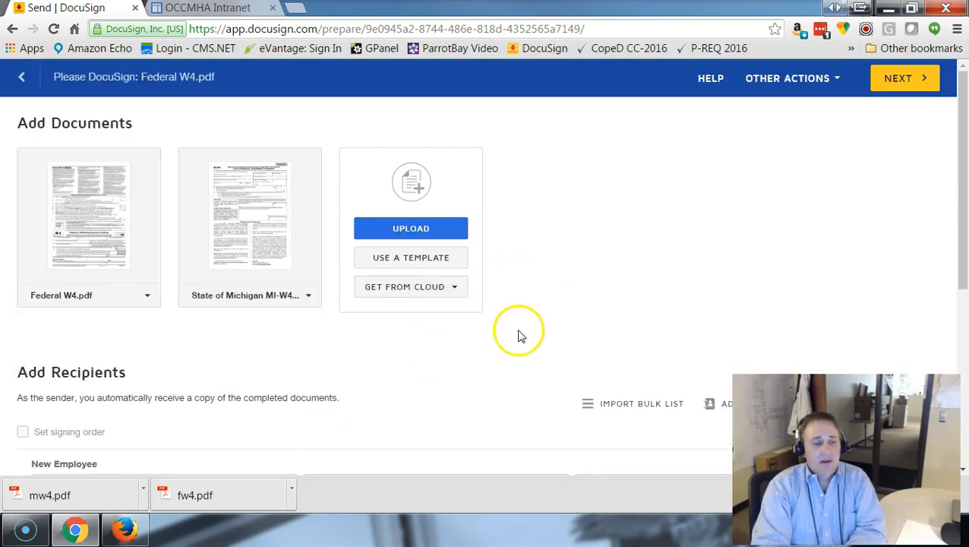
scroll(517, 340, "down", 1)
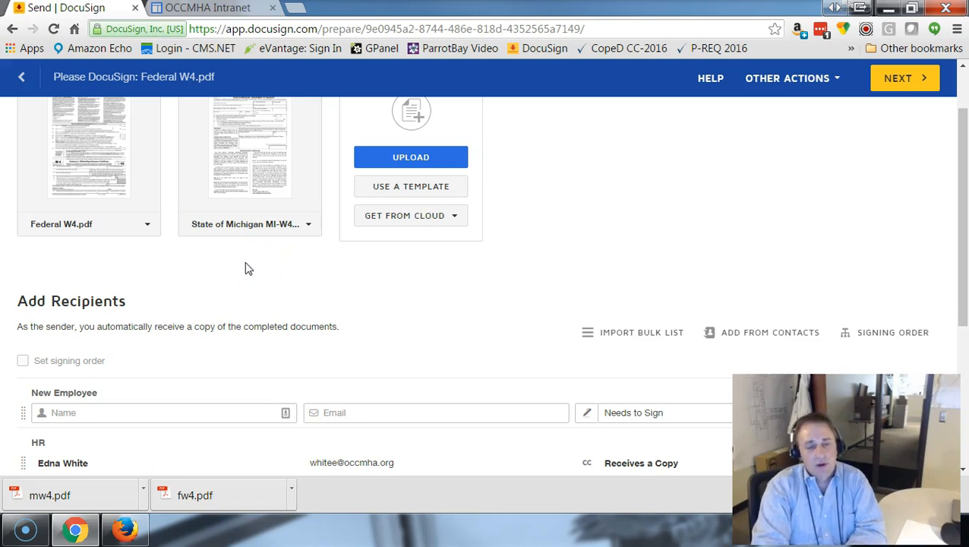
scroll(247, 267, "down", 1)
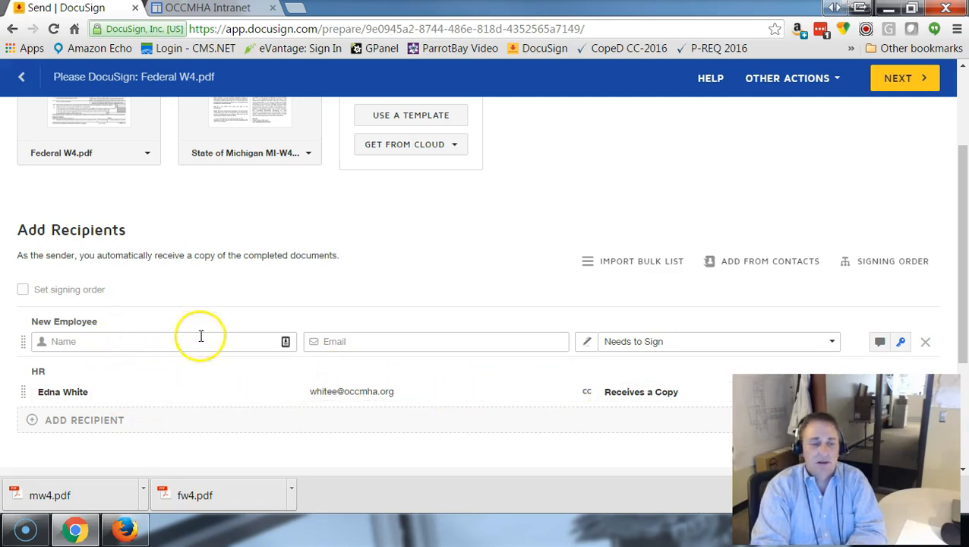
Set the New Employee signer to the matching saved contact, filling their name and e-mail
left_click(148, 340)
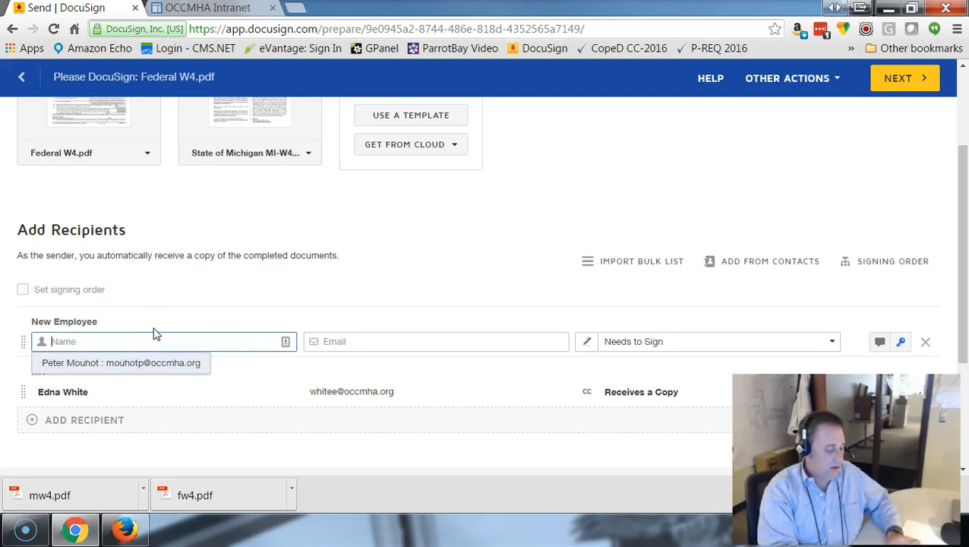
type("carlson")
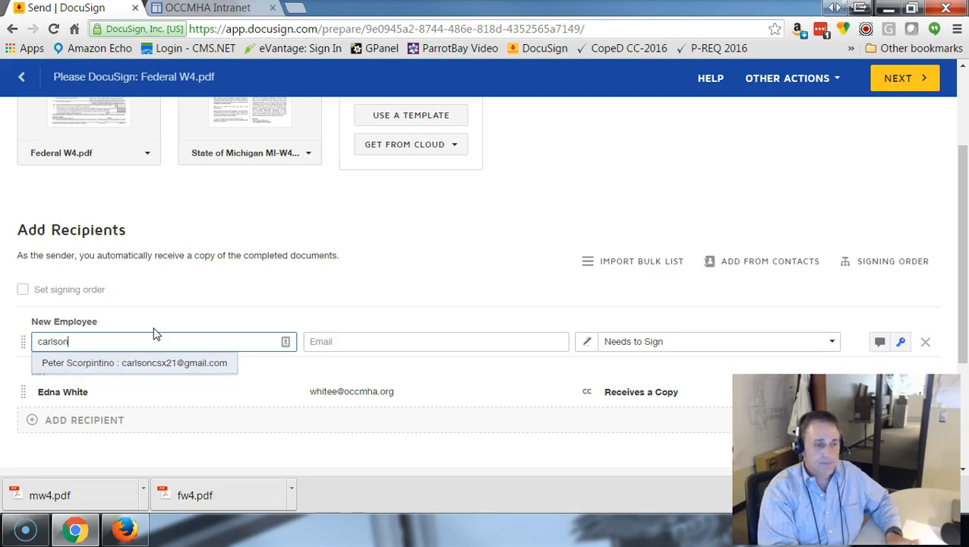
left_click(139, 367)
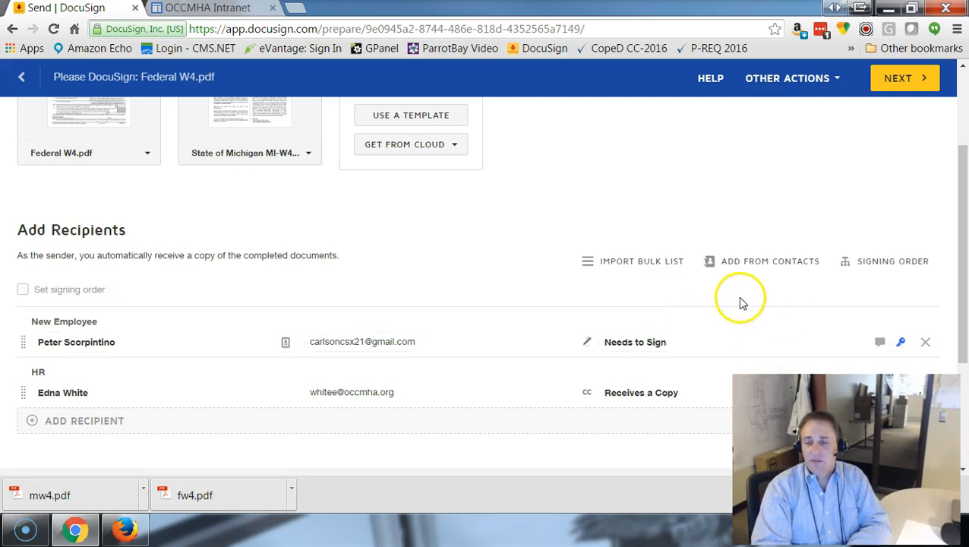
left_click_drag(964, 282, 964, 291)
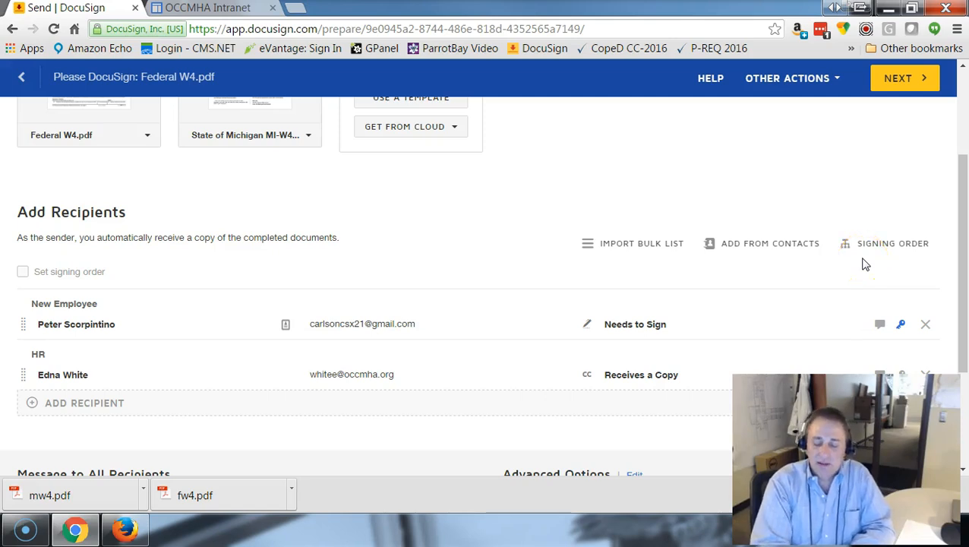
Require an access code for the New Employee signer, then continue to field placement
left_click(900, 324)
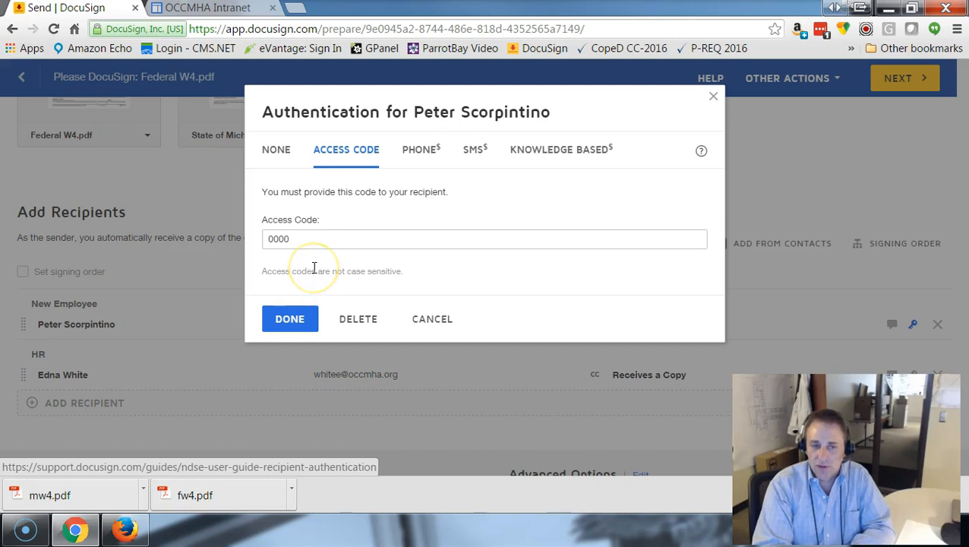
left_click(304, 317)
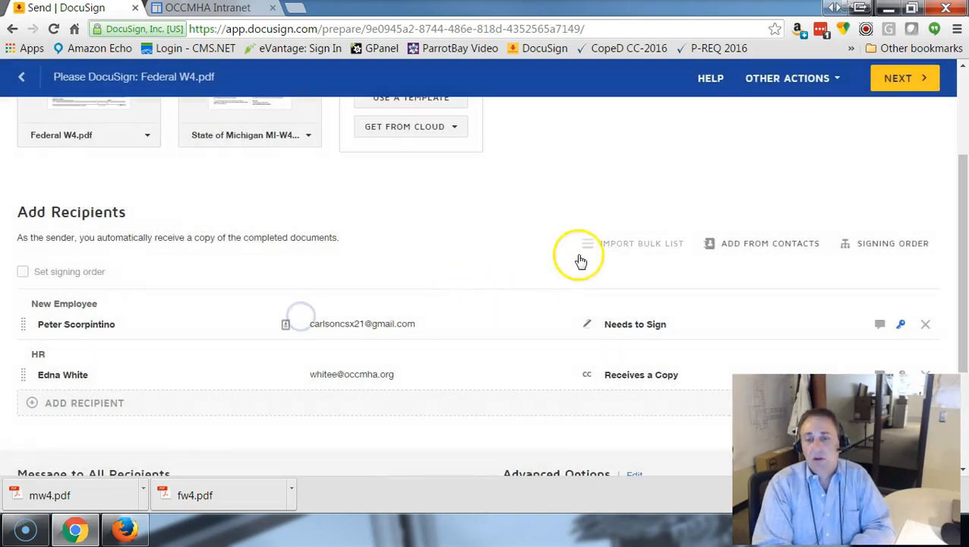
left_click_drag(960, 205, 956, 280)
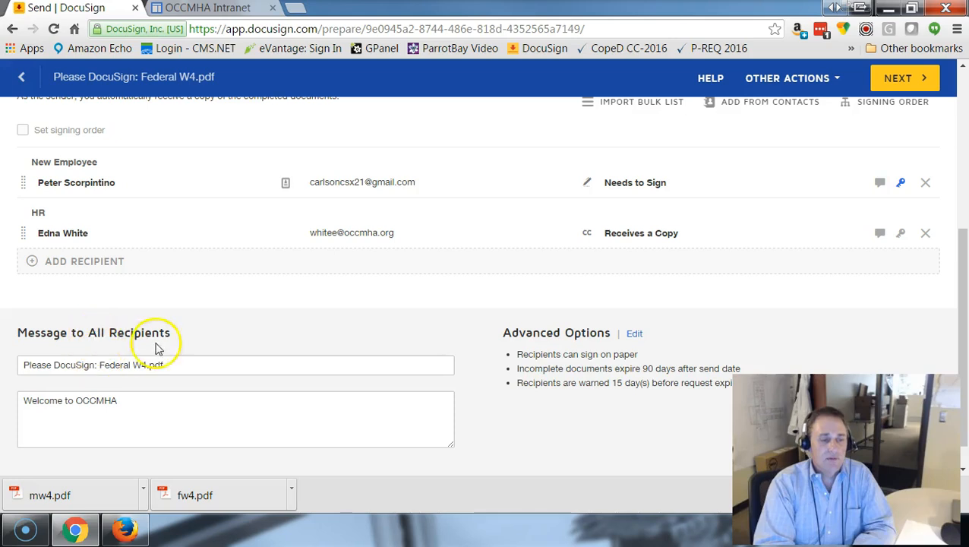
left_click(896, 79)
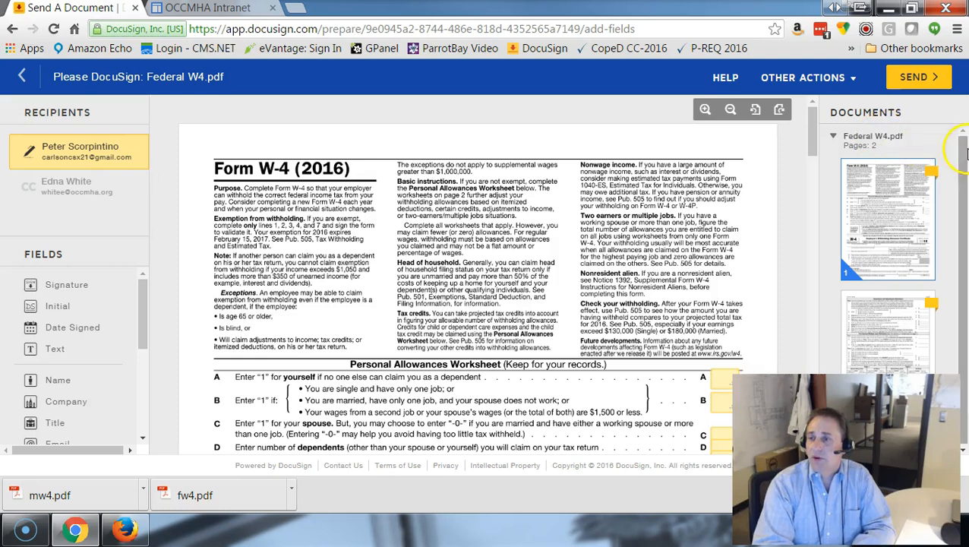
Review the tagged Federal W-4 and send the envelope to its recipients
left_click_drag(964, 168, 963, 202)
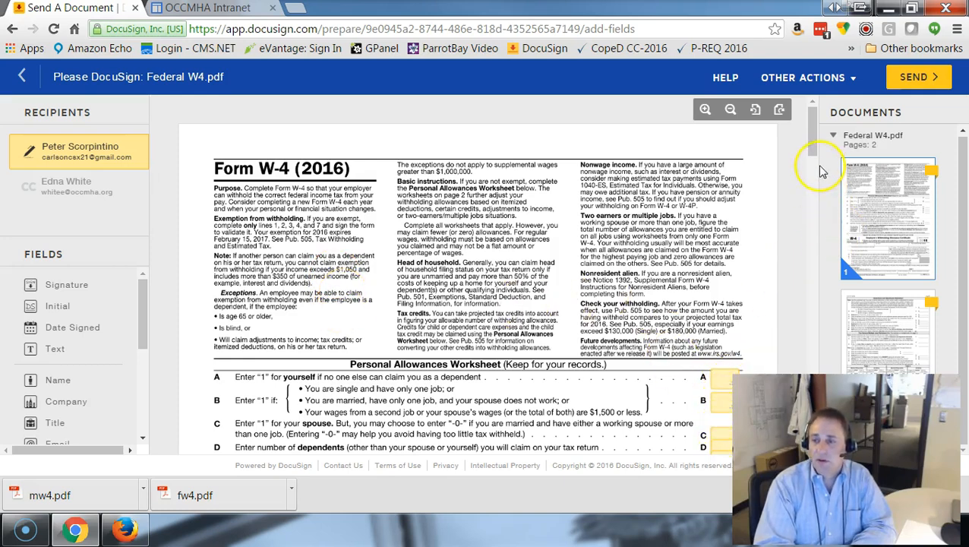
left_click_drag(813, 143, 810, 216)
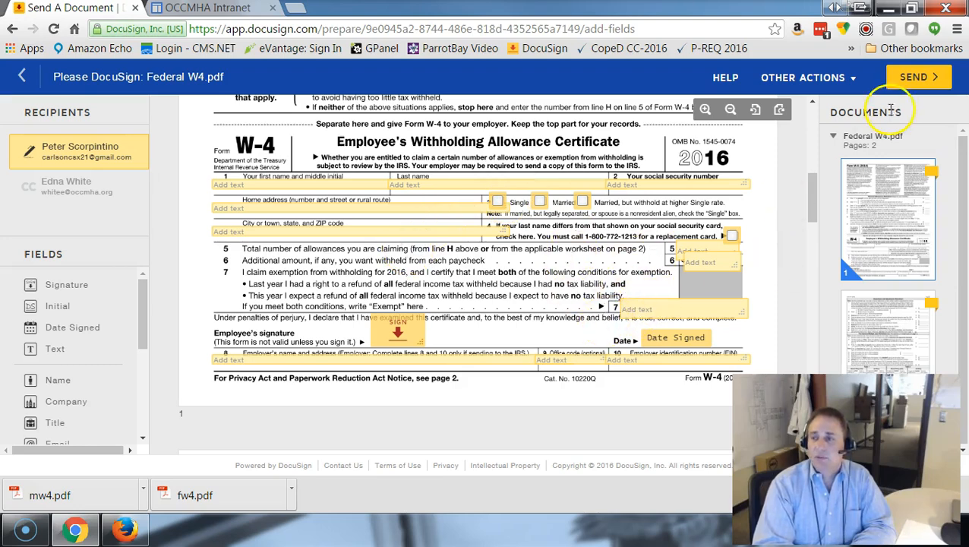
left_click(917, 76)
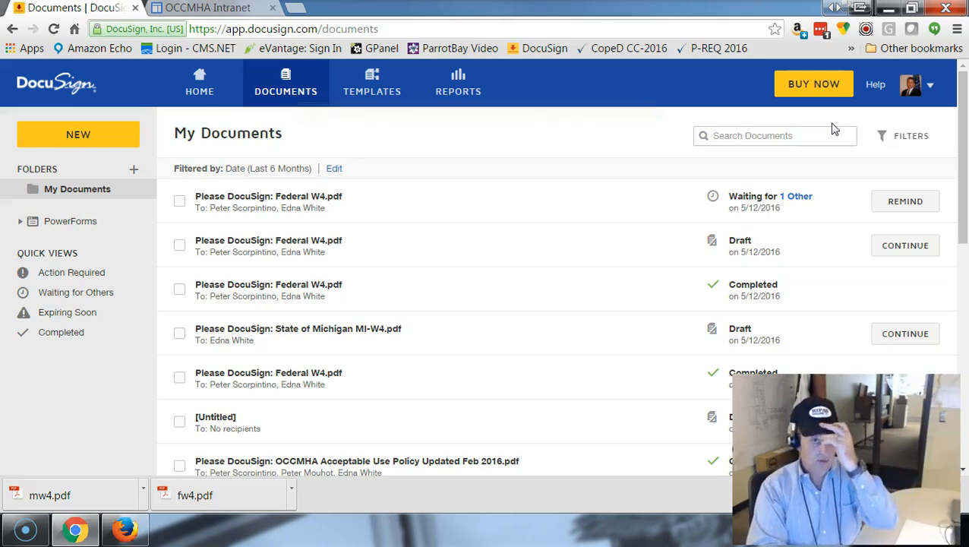
Open the Federal W4 DocuSign signing request in the recipient's Gmail inbox and follow its review link
left_click(129, 532)
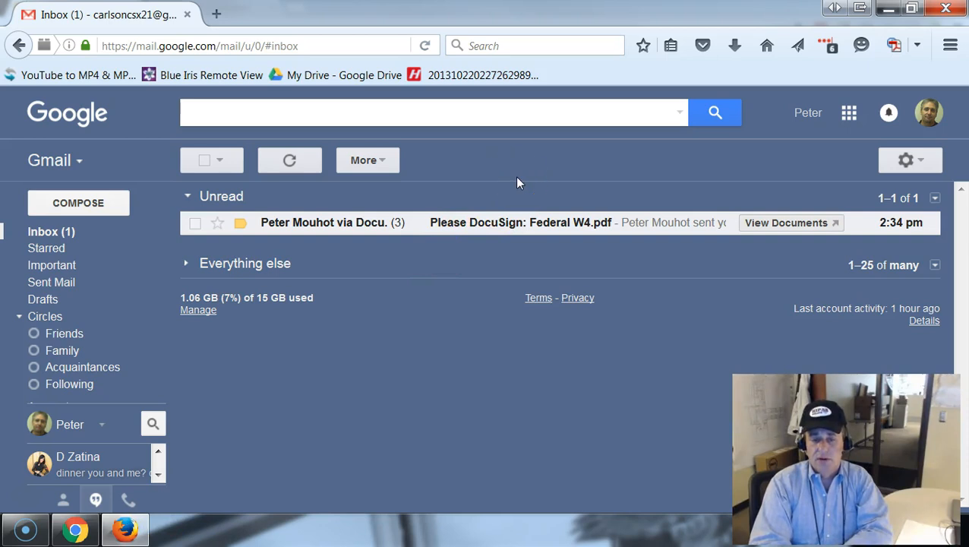
left_click(504, 220)
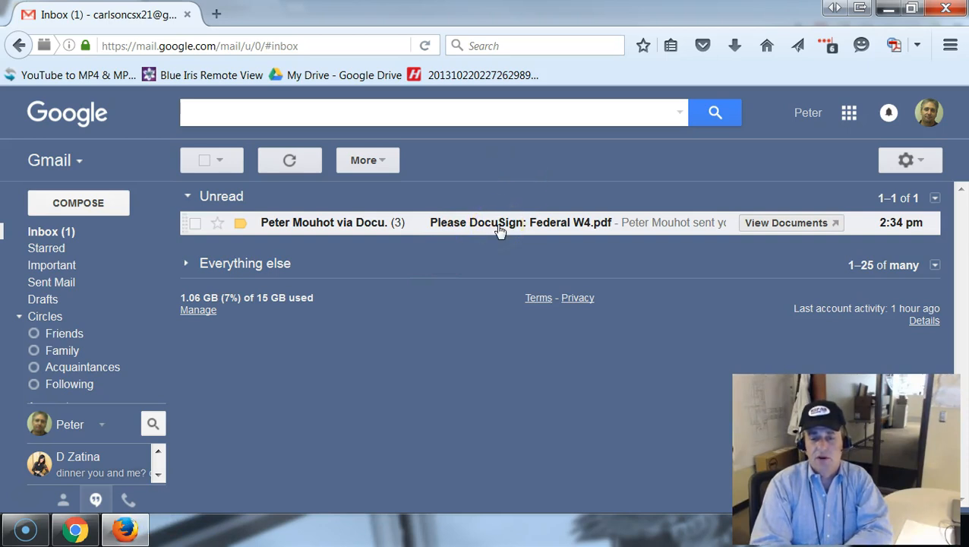
left_click(498, 227)
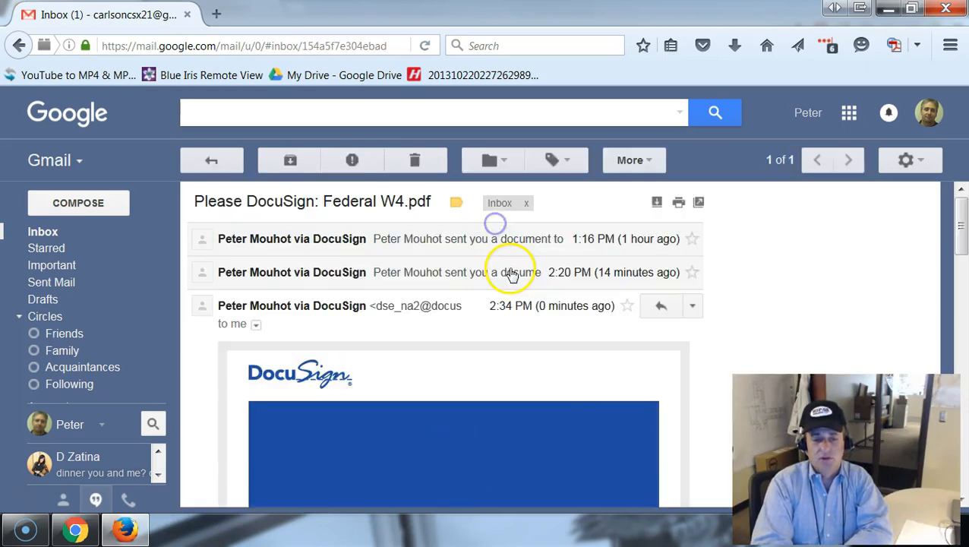
scroll(516, 323, "down", 3)
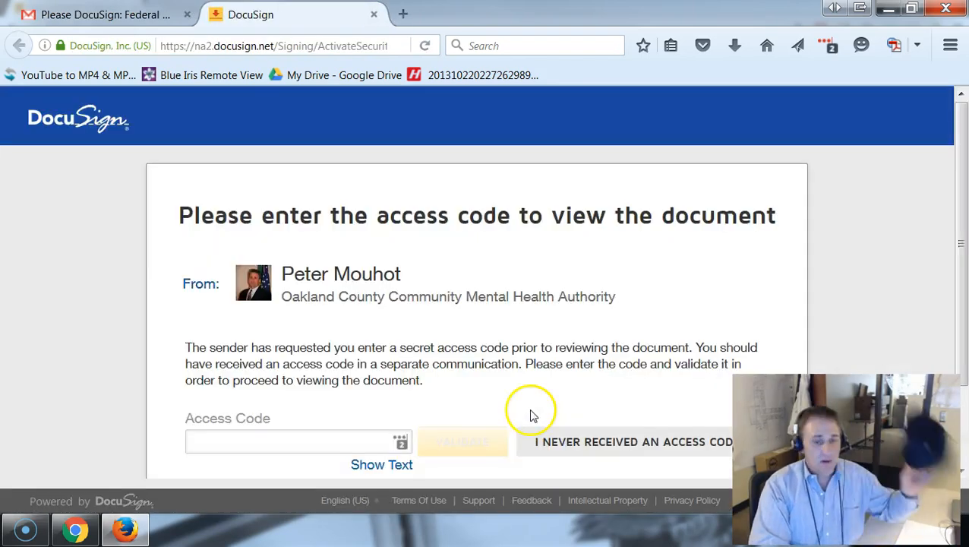
Enter the envelope's access code and validate it to unlock the W-4 documents
scroll(541, 254, "down", 1)
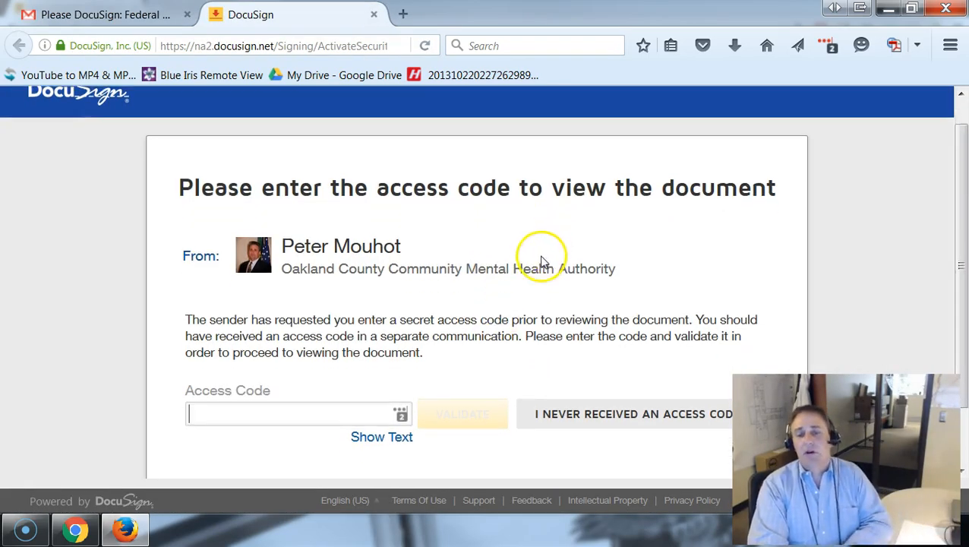
left_click(230, 405)
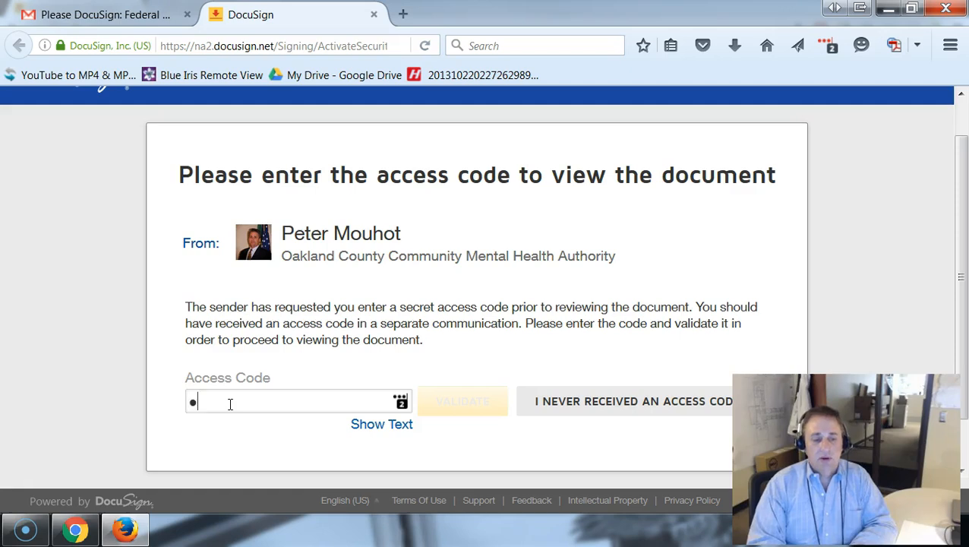
type("1")
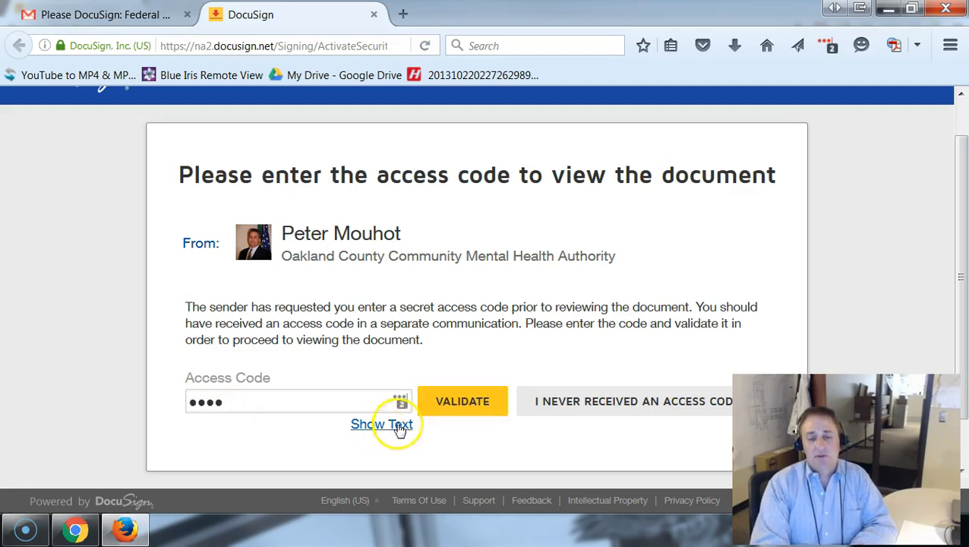
left_click(448, 400)
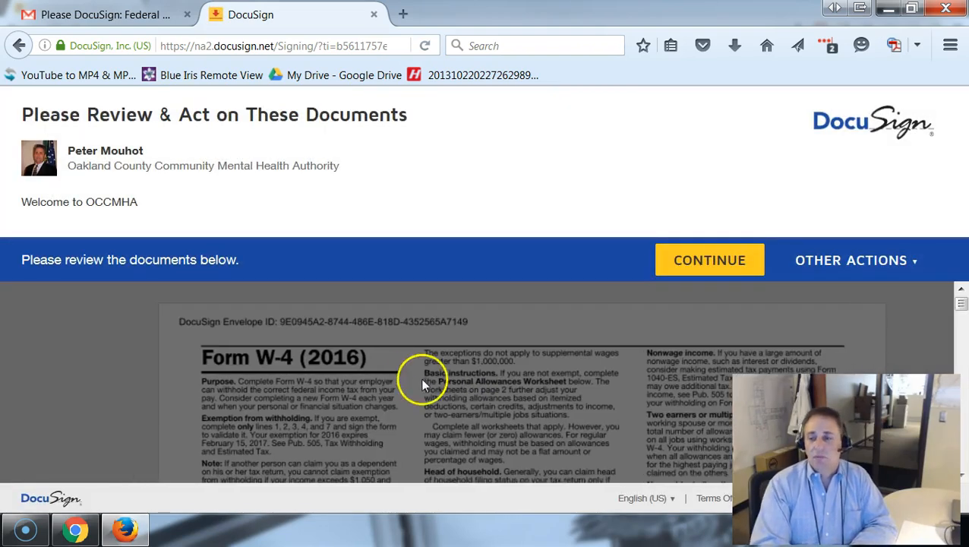
Begin signing and adopt a signature on the Federal W-4 employee signature line
scroll(547, 281, "down", 2)
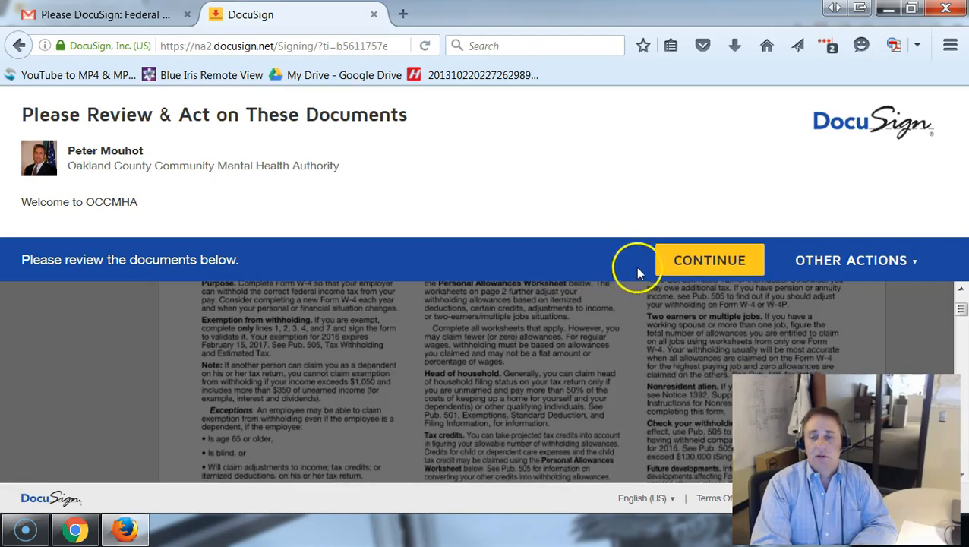
left_click(676, 261)
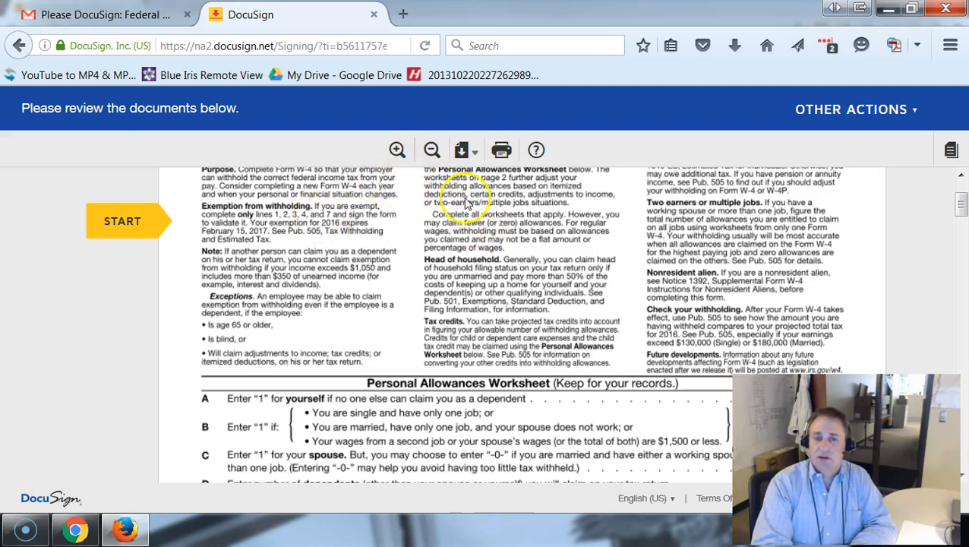
left_click(135, 223)
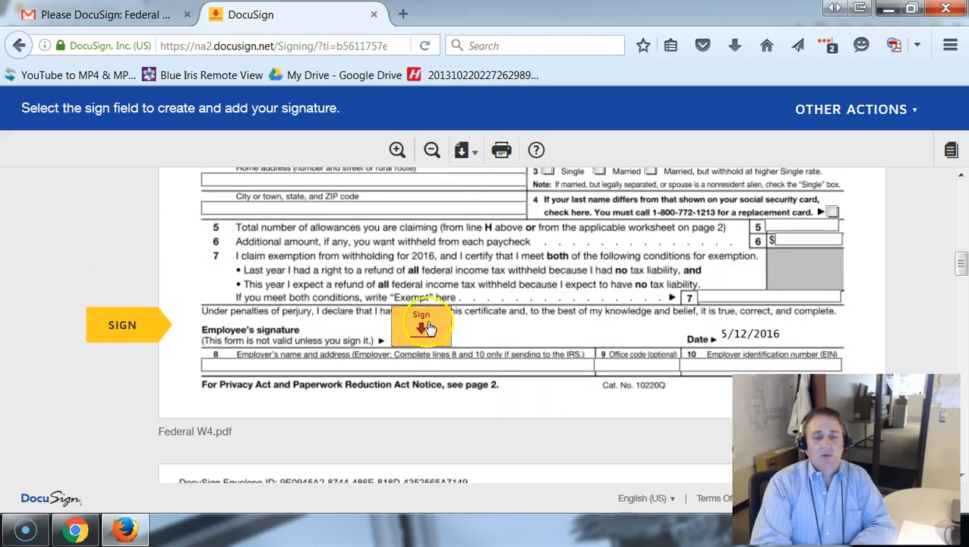
left_click(421, 333)
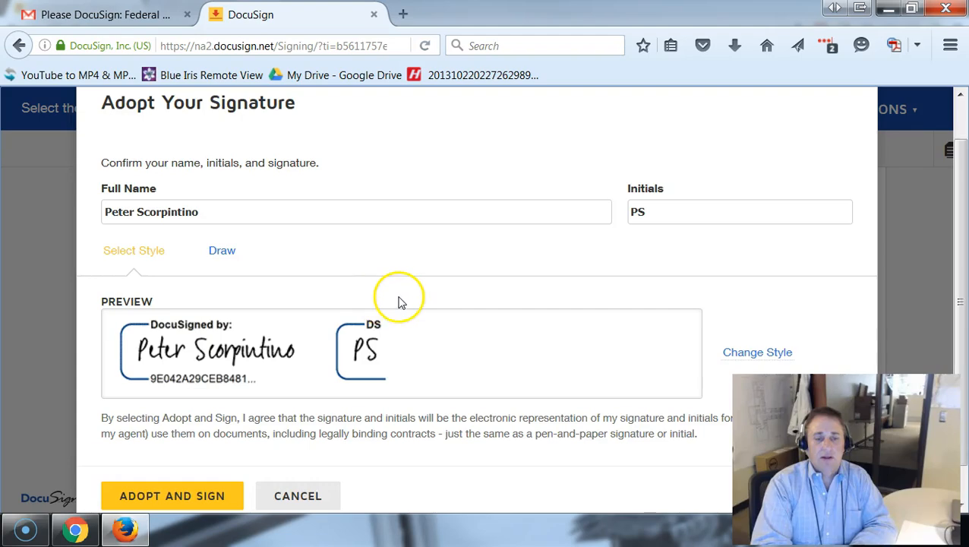
scroll(379, 334, "down", 2)
left_click(218, 460)
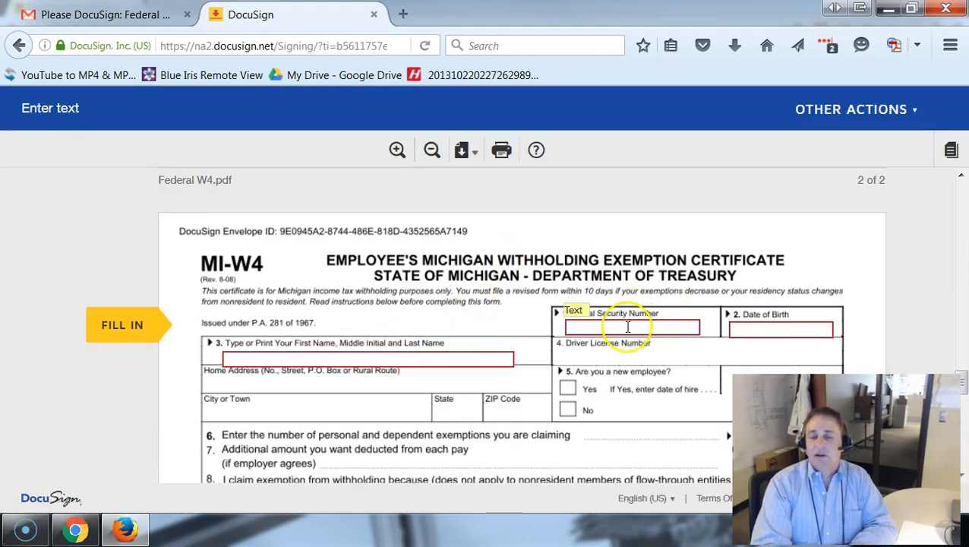
Fill in the employee's full name, Social Security number and date of birth on the MI-W4
left_click(352, 355)
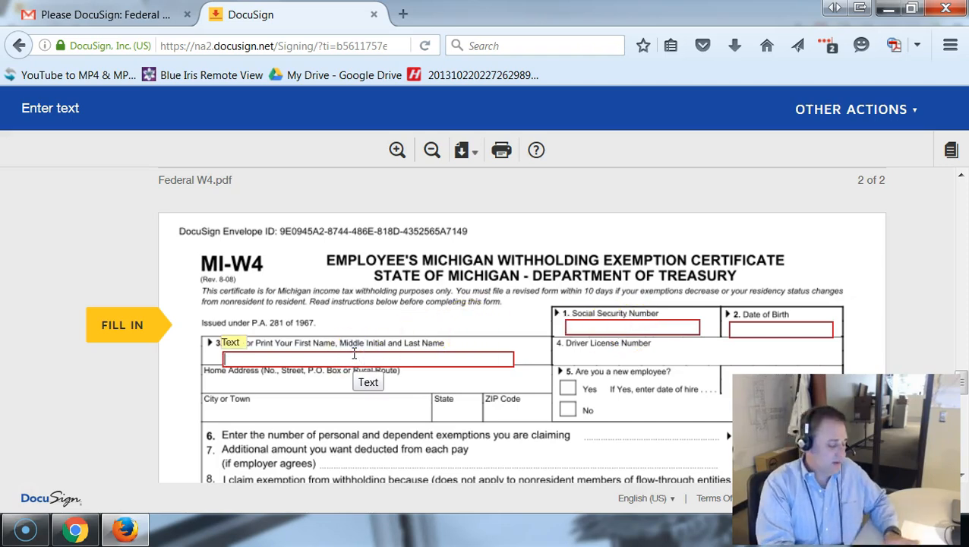
scroll(354, 354, "down", 3)
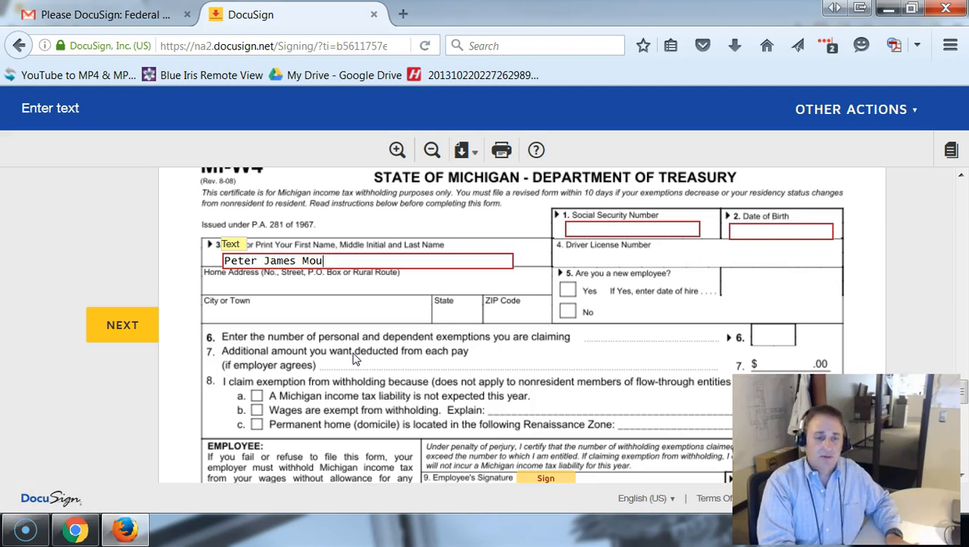
left_click(588, 228)
type("999.99.999")
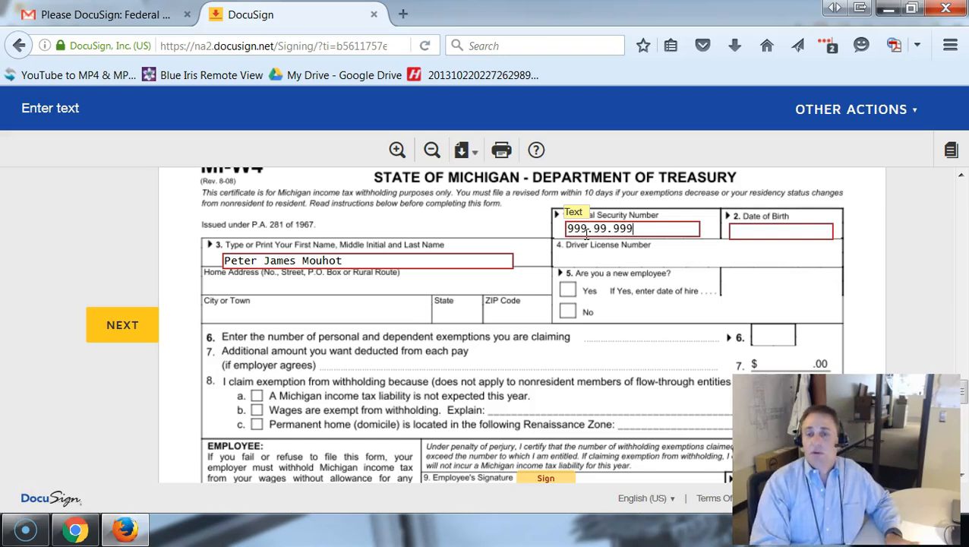
left_click(729, 236)
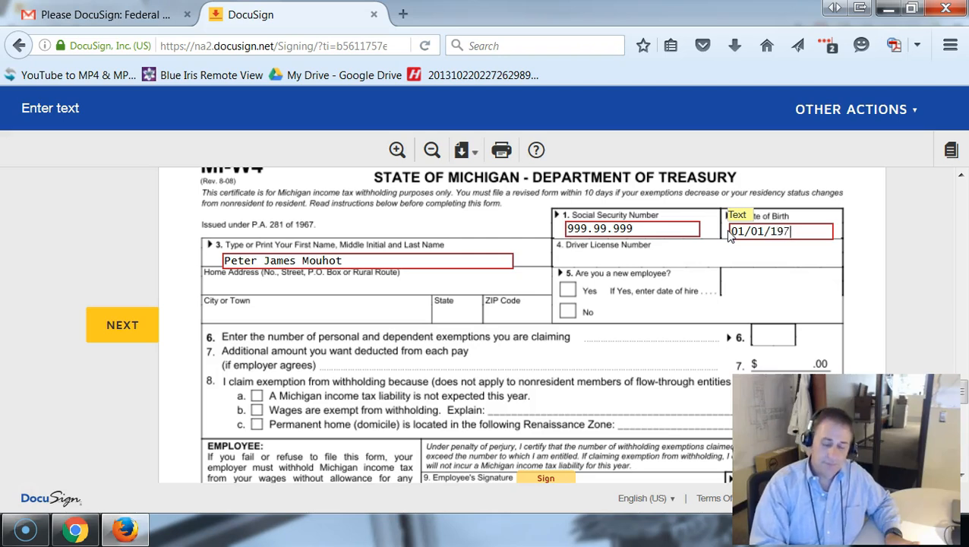
Sign the MI-W4 employee signature line
left_click(140, 326)
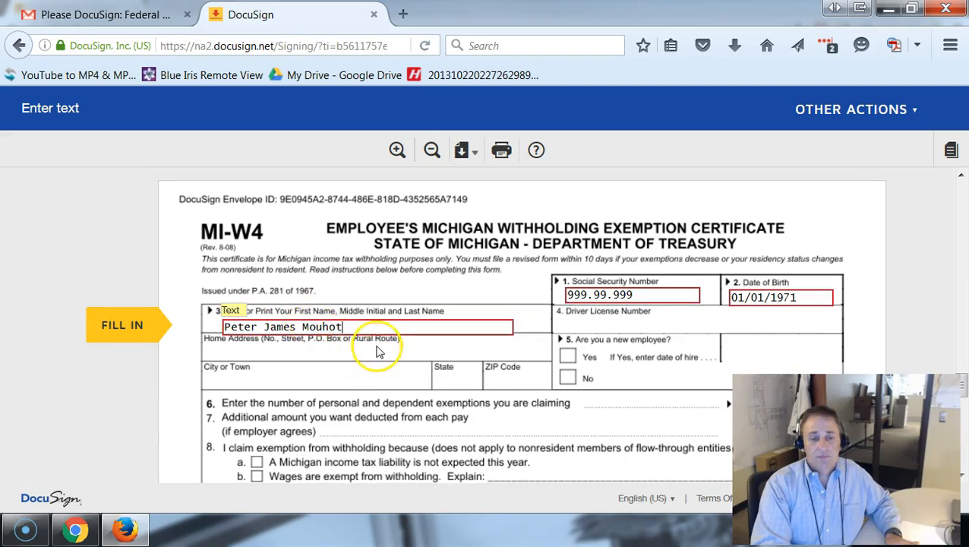
key("Tab")
left_click(542, 267)
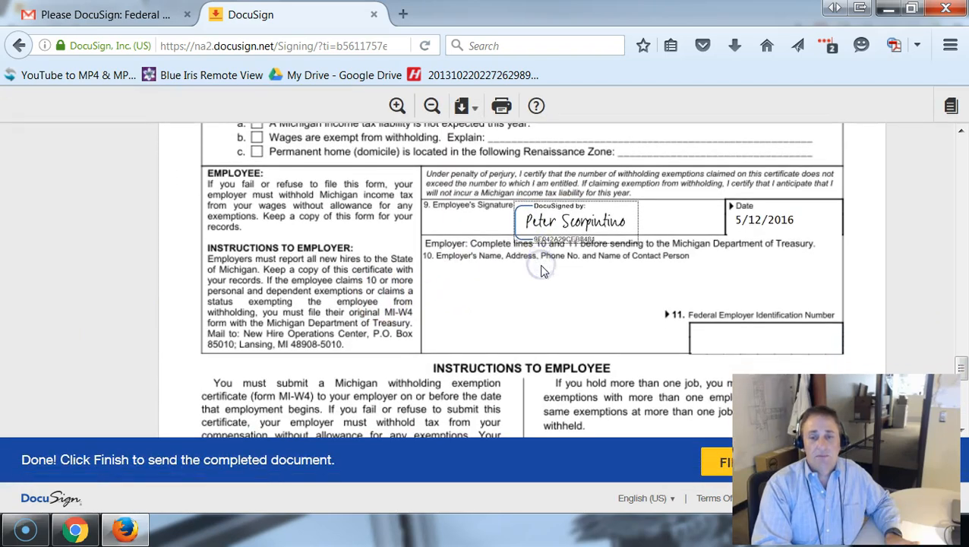
Finish signing, decline the save-a-copy account offer, and return to the DocuSign email in Gmail
left_click(710, 462)
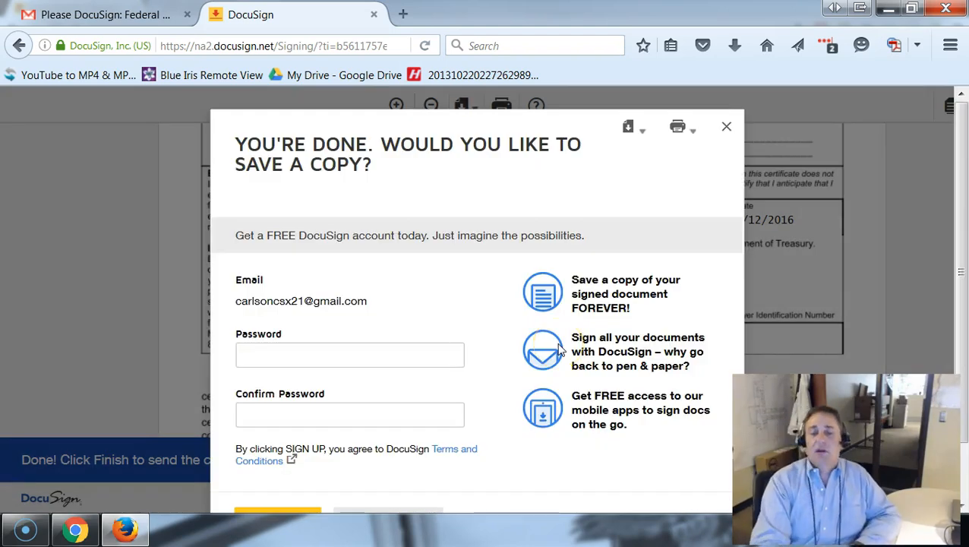
scroll(448, 288, "down", 2)
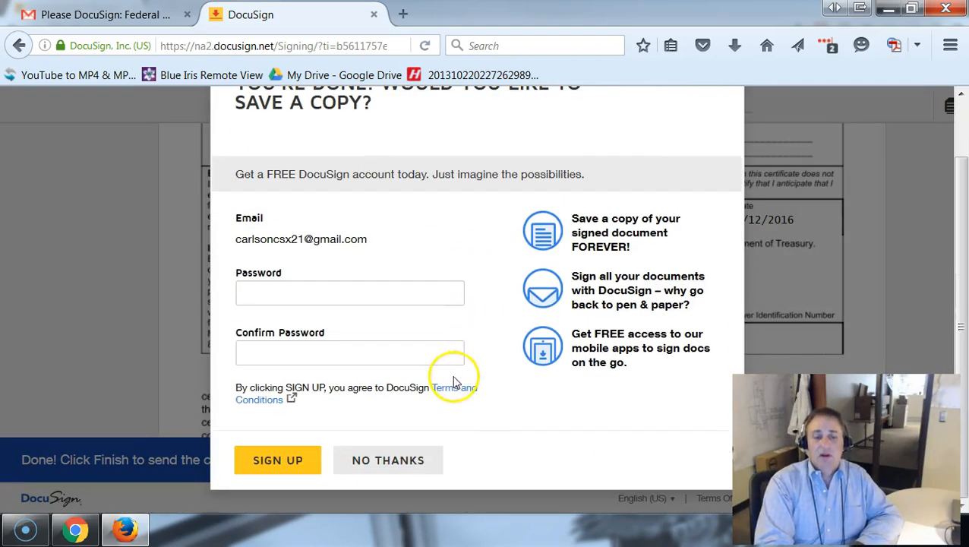
left_click(417, 461)
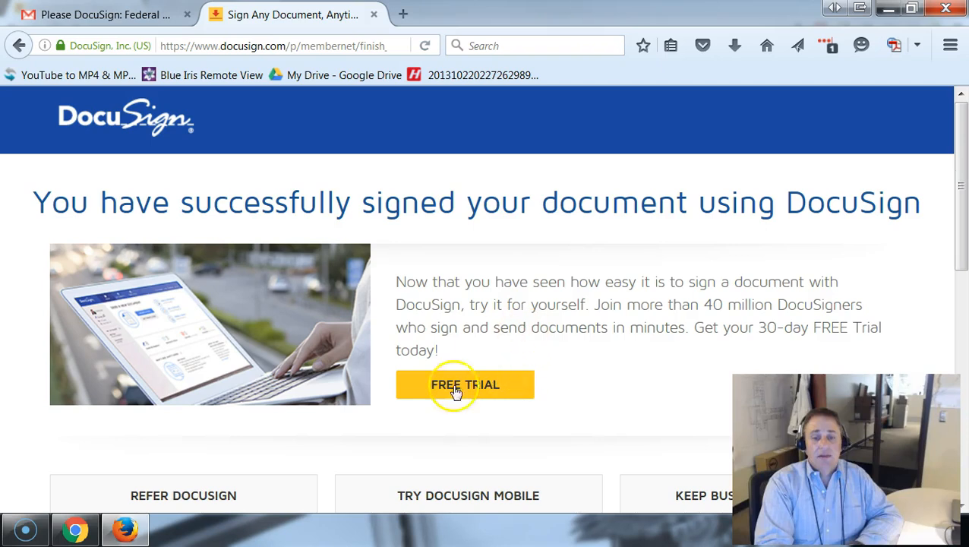
left_click(150, 21)
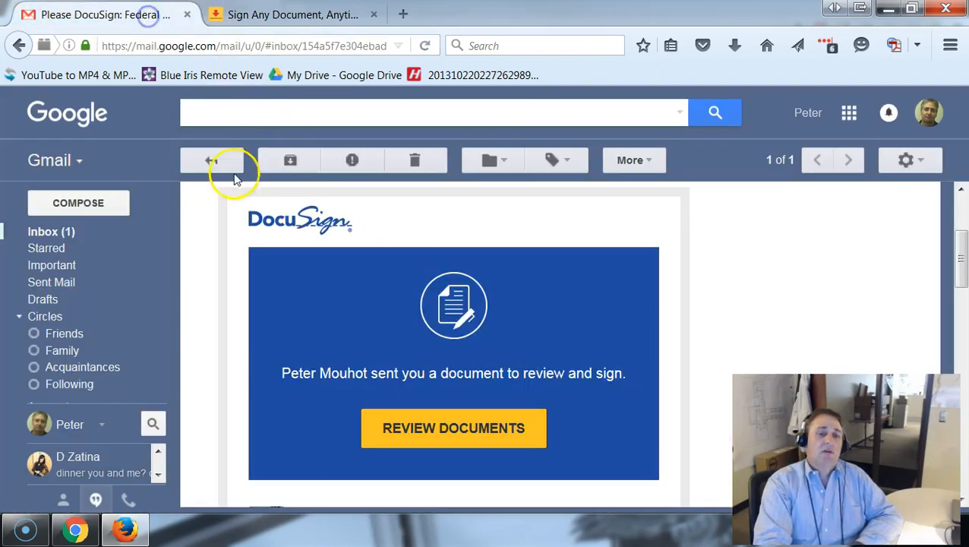
From the Gmail inbox, open the completed Federal W4 DocuSign email and scroll to Review Documents
left_click(60, 231)
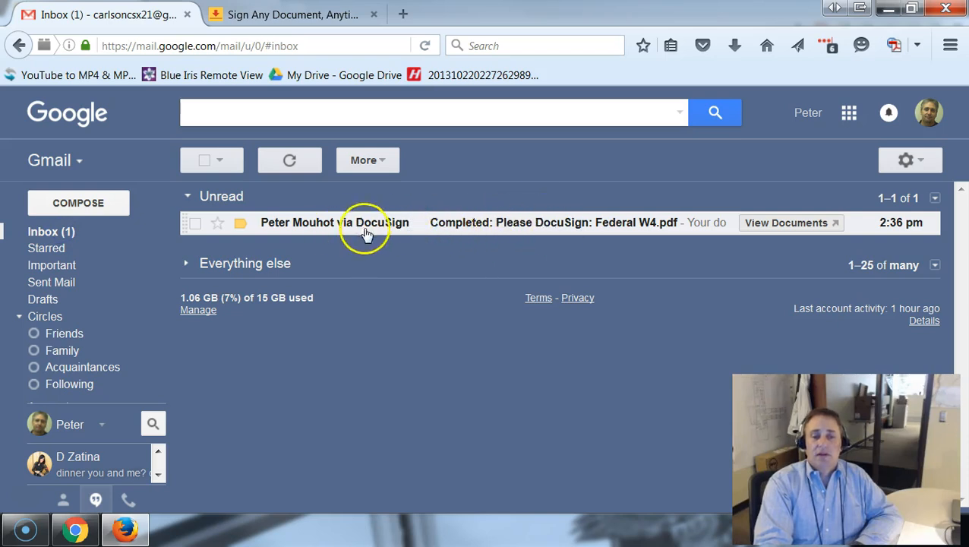
left_click(566, 223)
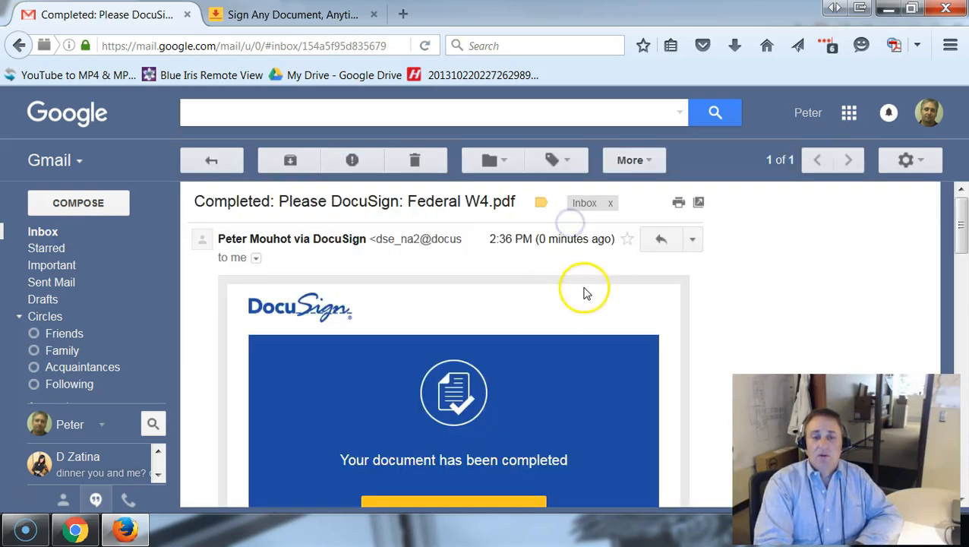
scroll(594, 367, "down", 1)
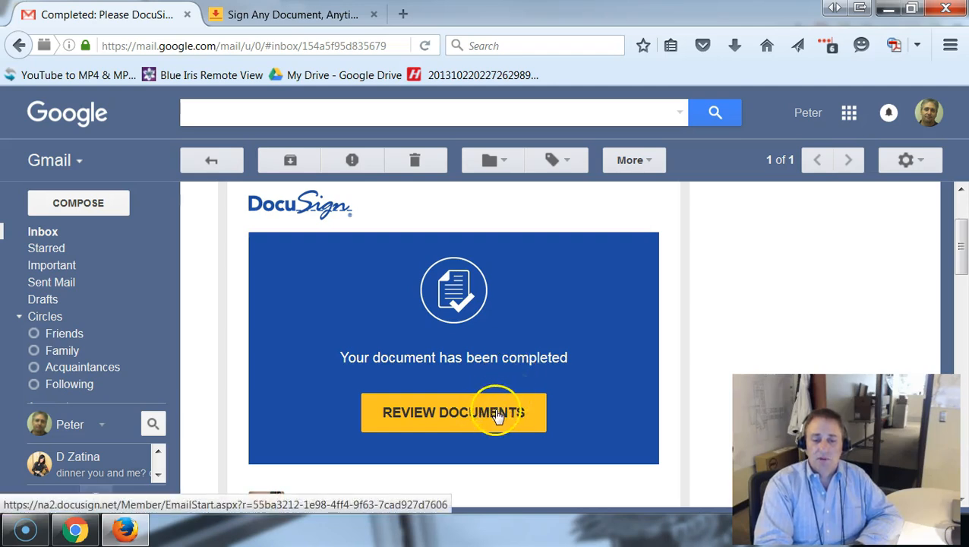
scroll(504, 412, "down", 1)
Open the completed W-4 forms via Review Documents and download them as a Combined PDF
left_click(457, 310)
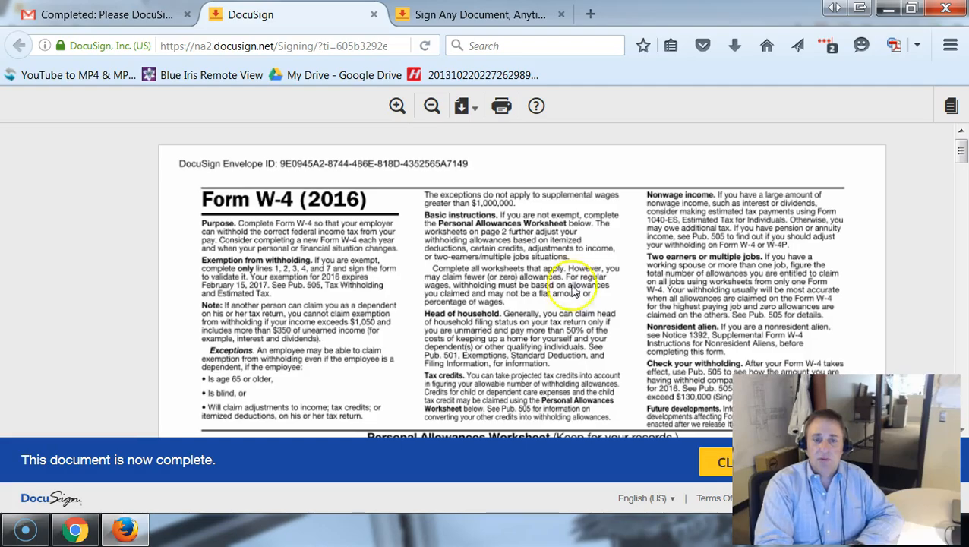
scroll(507, 304, "down", 15)
scroll(507, 304, "down", 15)
scroll(570, 307, "down", 3)
scroll(531, 228, "up", 5)
left_click(468, 110)
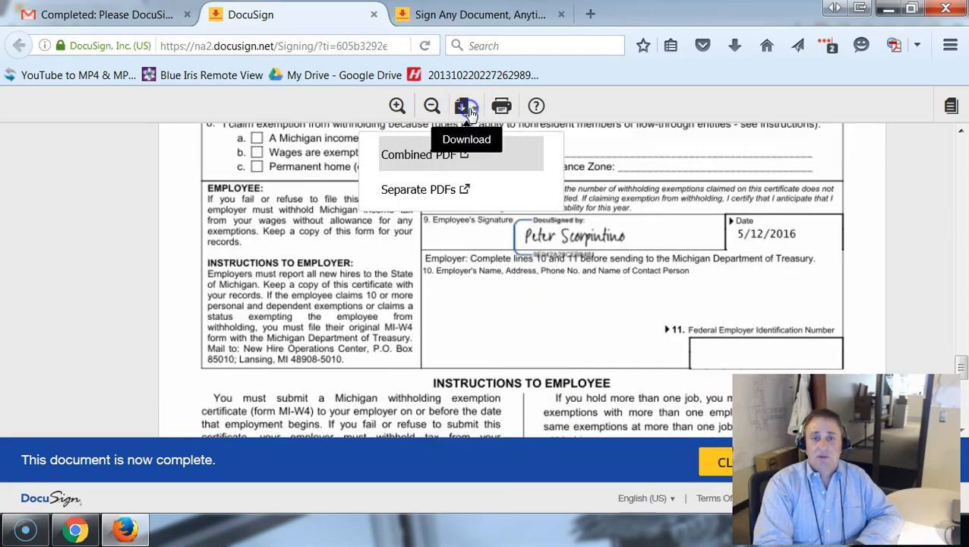
left_click(445, 160)
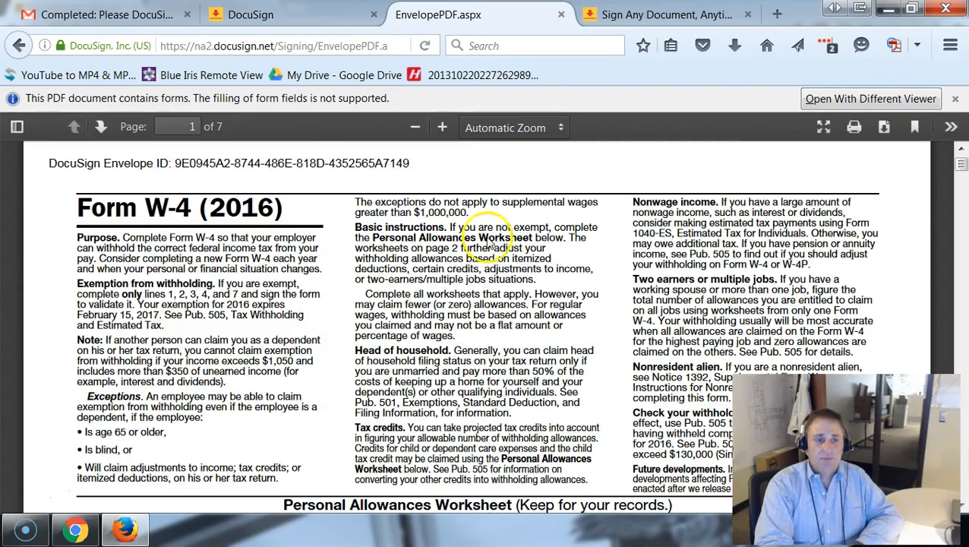
Scroll through the signed W-4 form pages at the start of the combined PDF
scroll(496, 340, "down", 10)
scroll(495, 339, "down", 20)
scroll(495, 340, "down", 15)
scroll(494, 429, "down", 10)
scroll(490, 387, "down", 15)
scroll(485, 440, "up", 5)
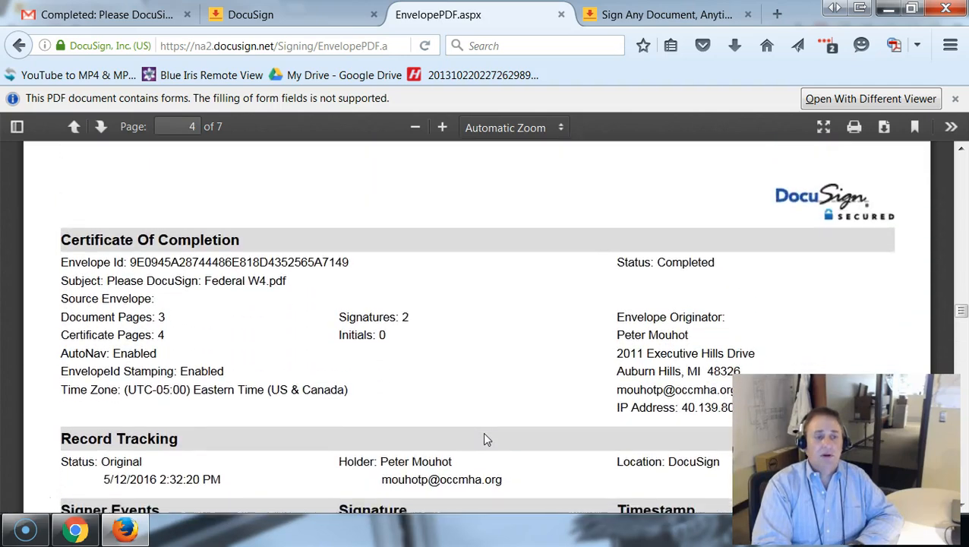
scroll(487, 426, "down", 1)
left_click(487, 344)
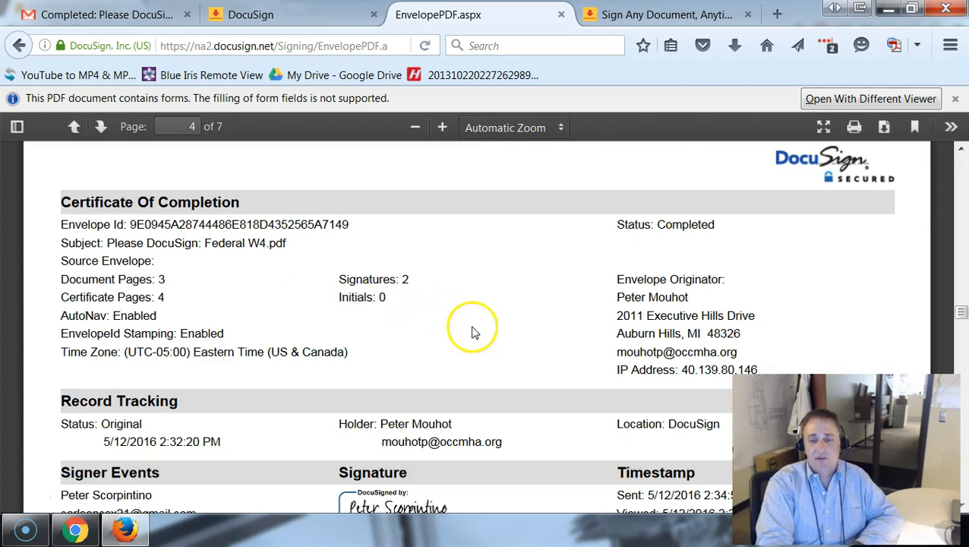
Scroll to the page 4 Certificate of Completion: sent 2:34:52 PM, completed 2:36:39 PM
scroll(482, 331, "down", 1)
scroll(501, 335, "down", 1)
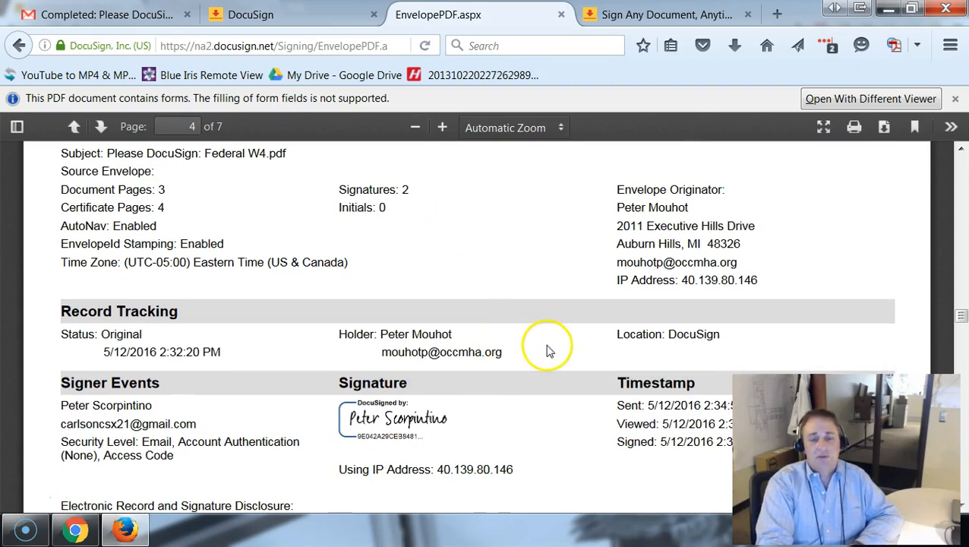
scroll(550, 351, "down", 3)
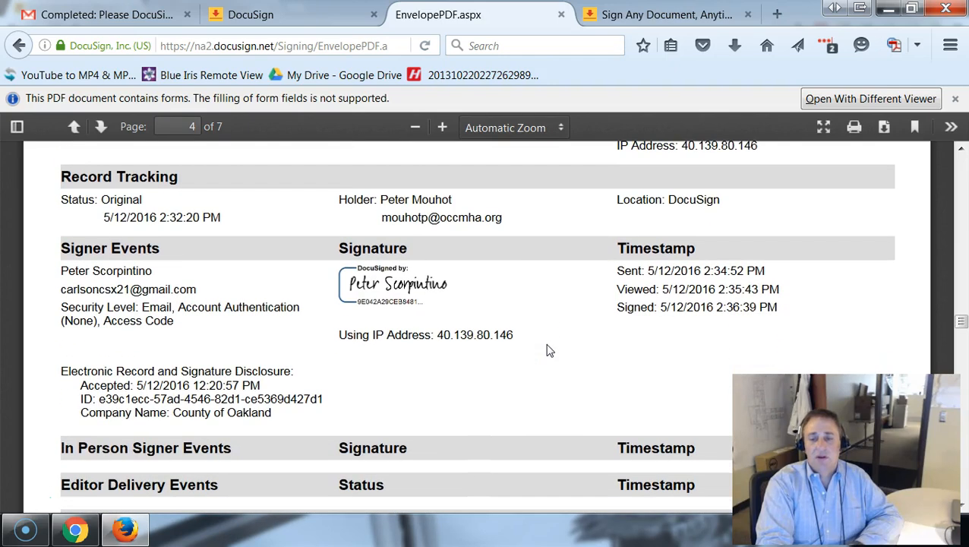
scroll(501, 319, "down", 1)
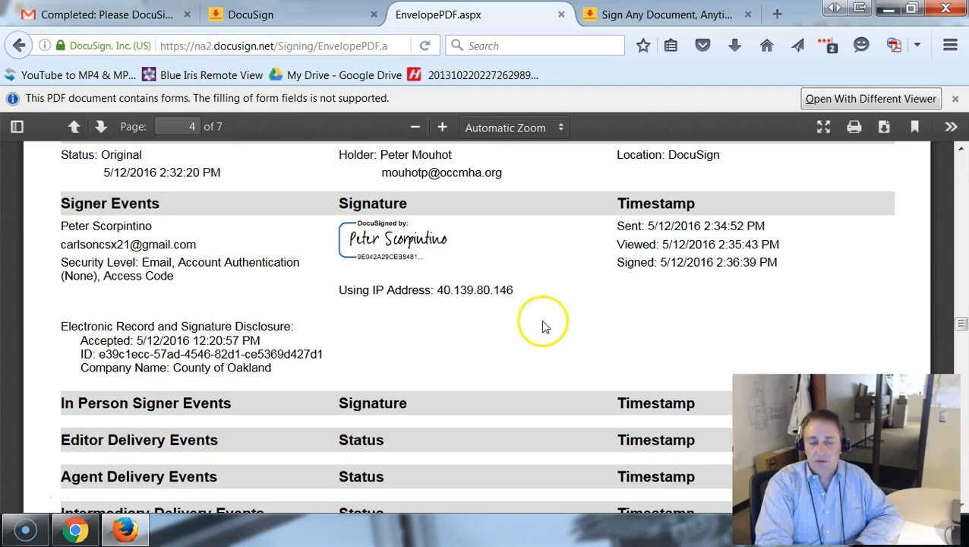
scroll(543, 326, "down", 2)
scroll(543, 327, "down", 5)
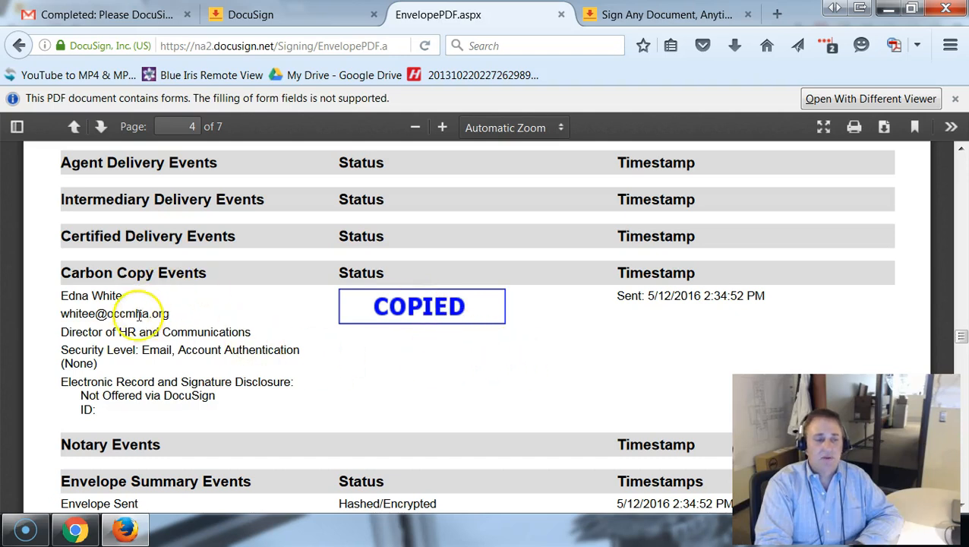
scroll(439, 376, "down", 3)
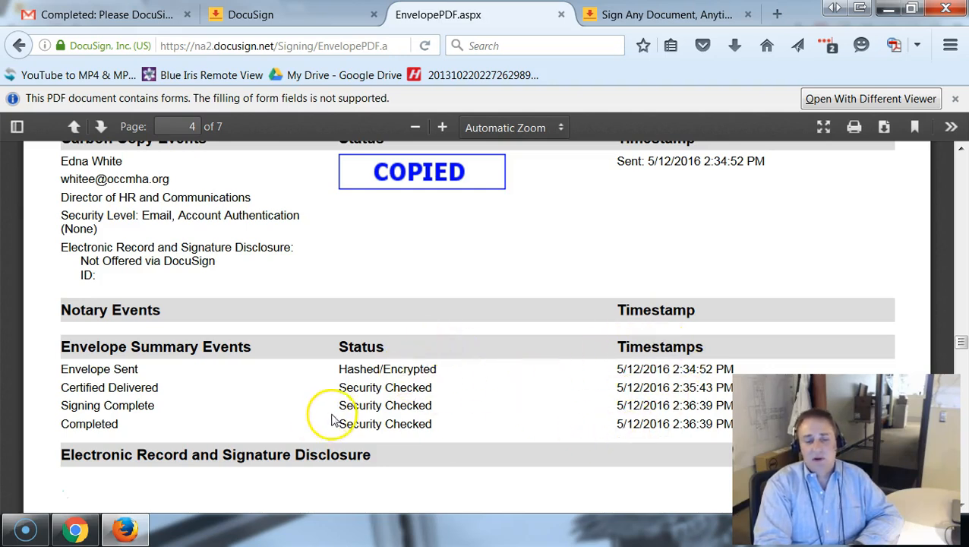
scroll(329, 413, "down", 2)
scroll(334, 417, "down", 1)
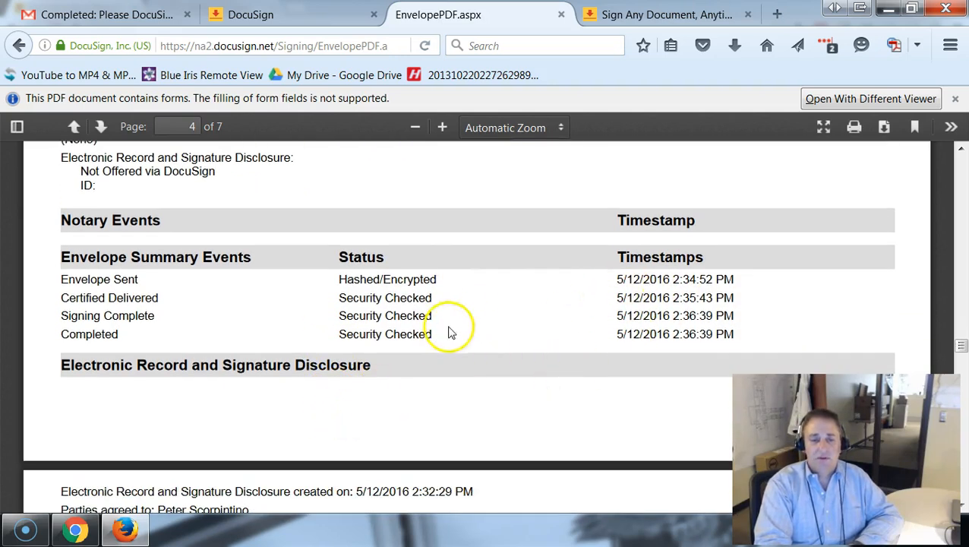